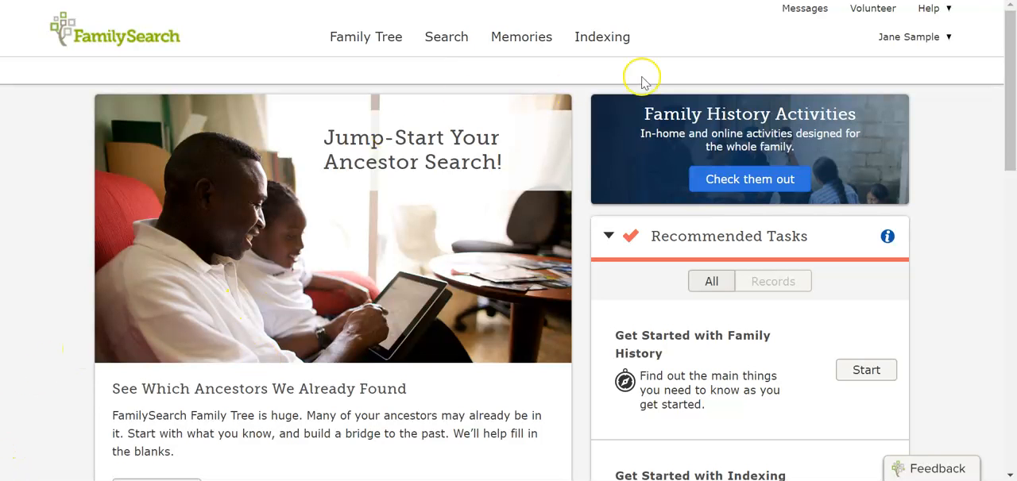
{"action": "left_click", "coordinate": [914, 41]}
{"action": "left_click", "coordinate": [914, 90]}
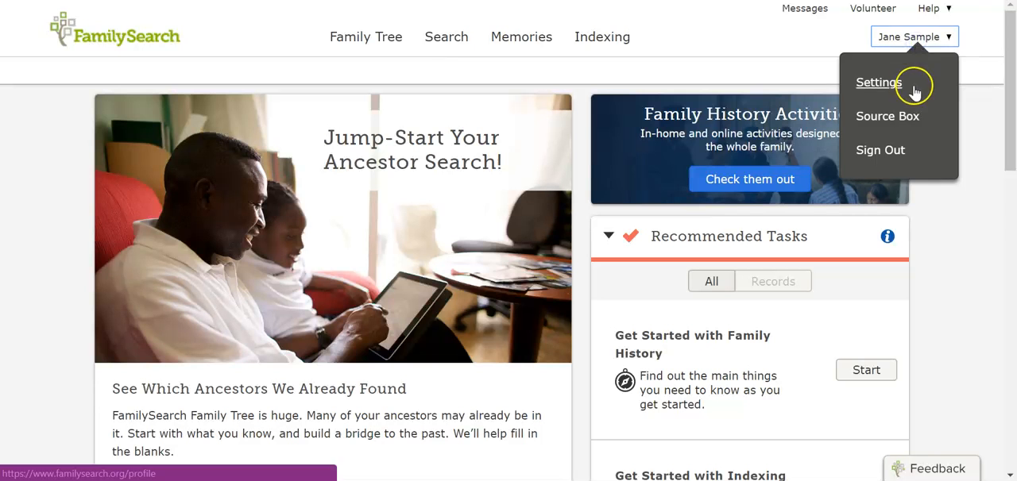
{"action": "left_click", "coordinate": [723, 44]}
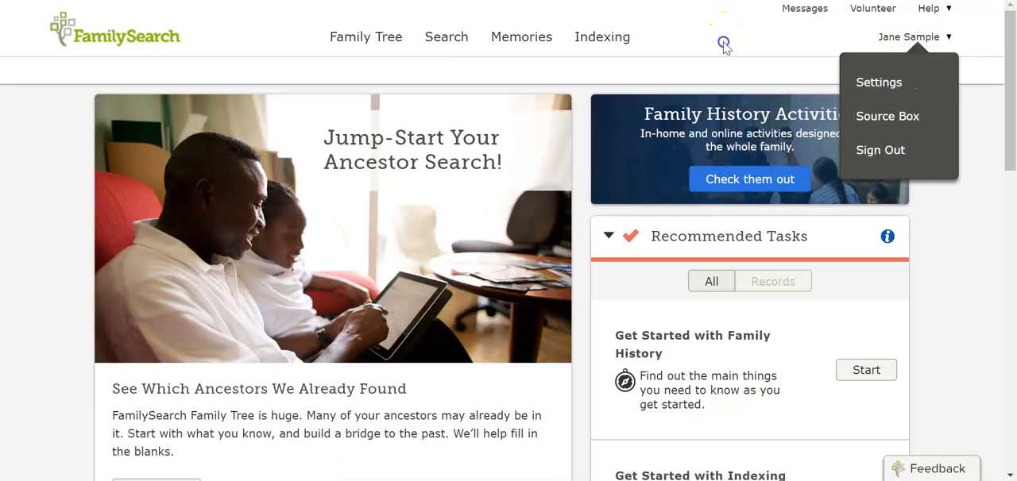
Step: Open the account owner's family tree
{"action": "left_click", "coordinate": [380, 39]}
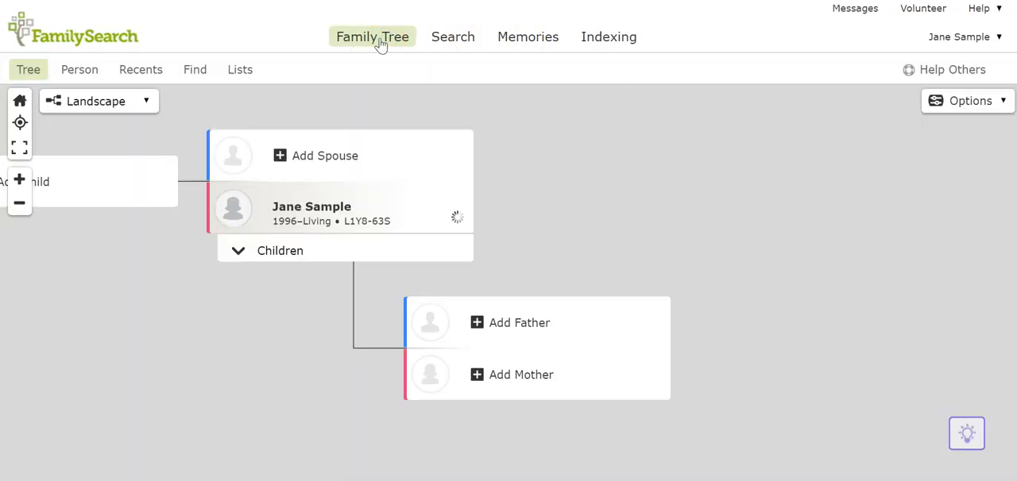
{"action": "mouse_move", "coordinate": [382, 46]}
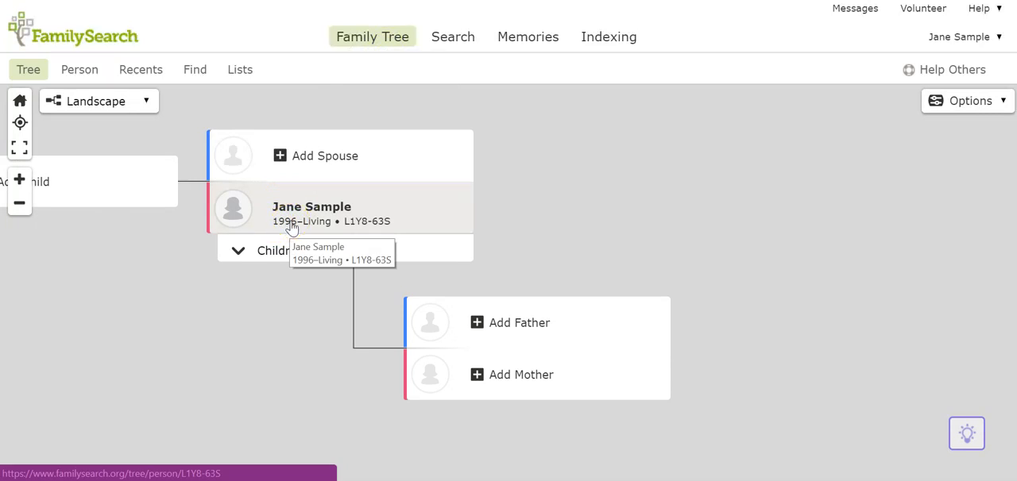
{"action": "left_click", "coordinate": [423, 244]}
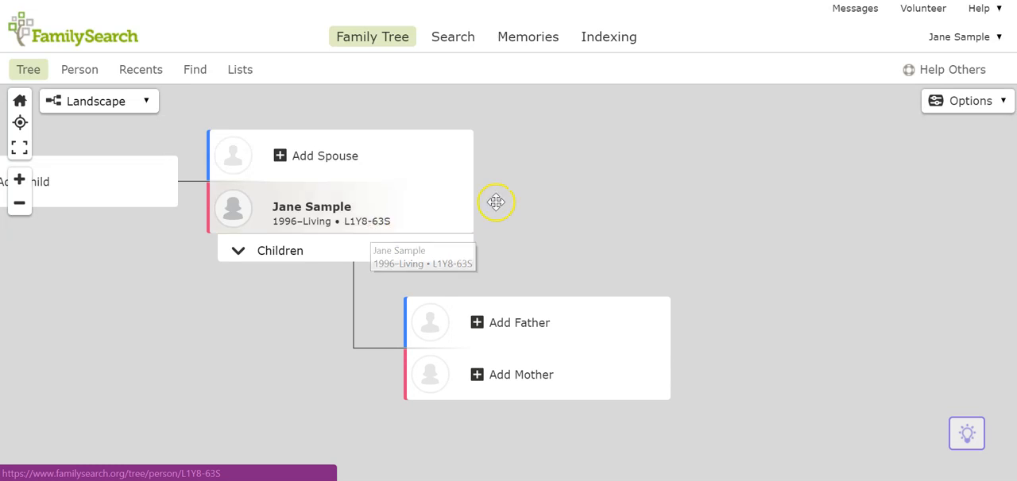
Step: Add a father to the tree owner by entering his first and last names, marking him as living, and creating the person
{"action": "left_click", "coordinate": [508, 334]}
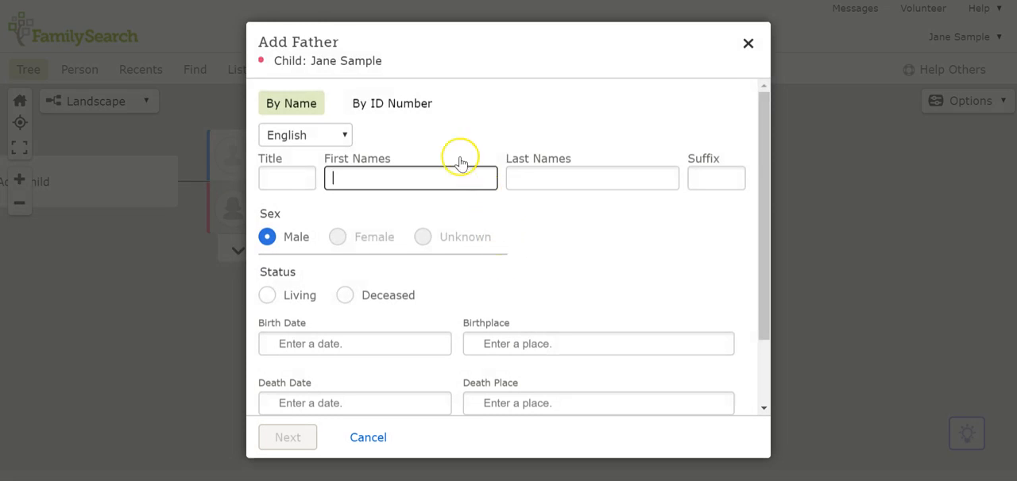
{"action": "type", "text": "John"}
{"action": "key", "text": "Tab"}
{"action": "type", "text": "Smith"}
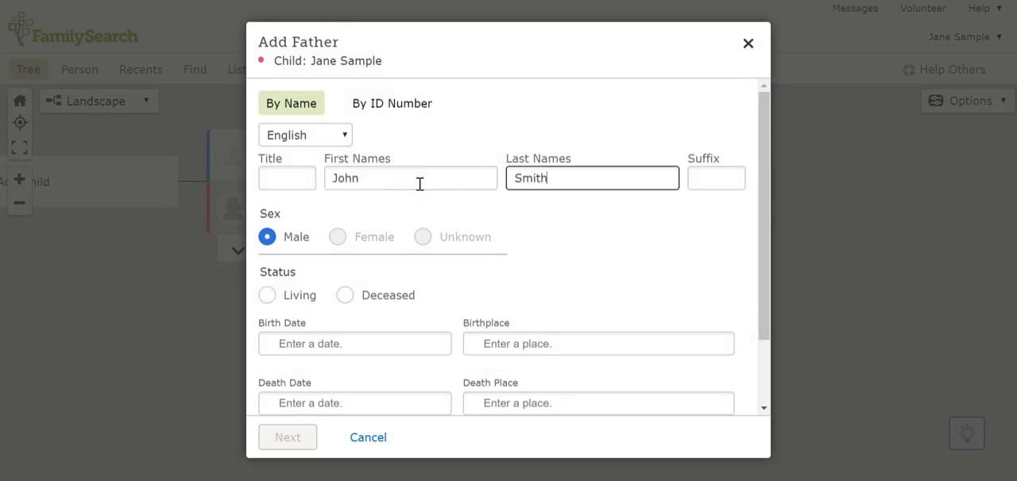
{"action": "left_click", "coordinate": [290, 299]}
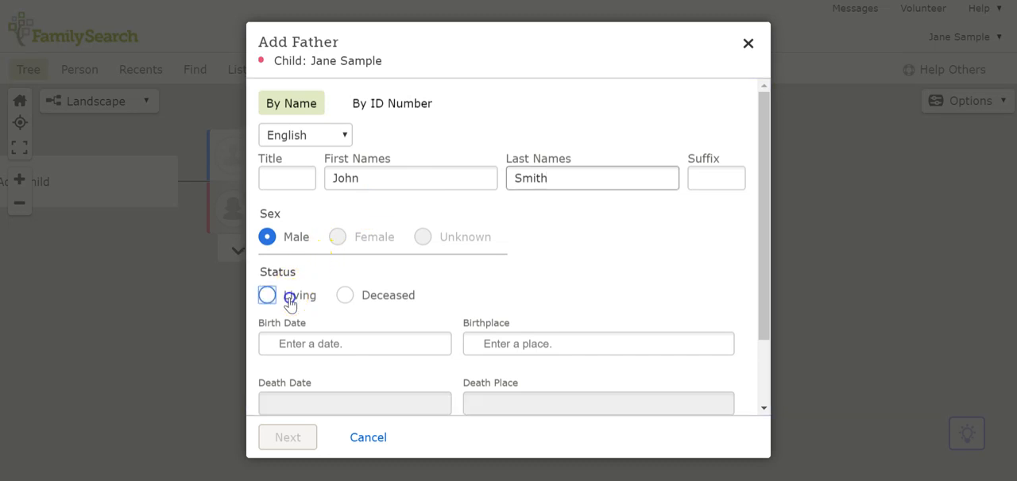
{"action": "left_click", "coordinate": [294, 440]}
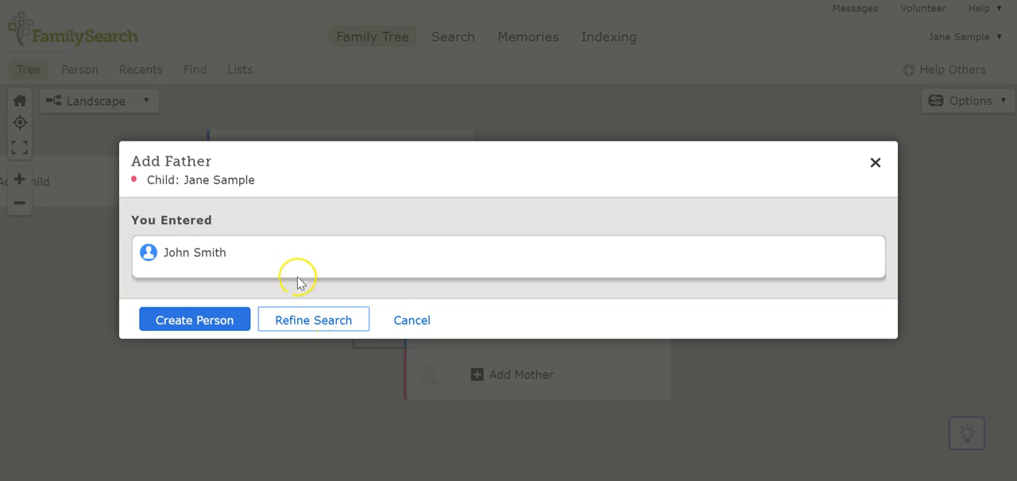
{"action": "left_click", "coordinate": [214, 322]}
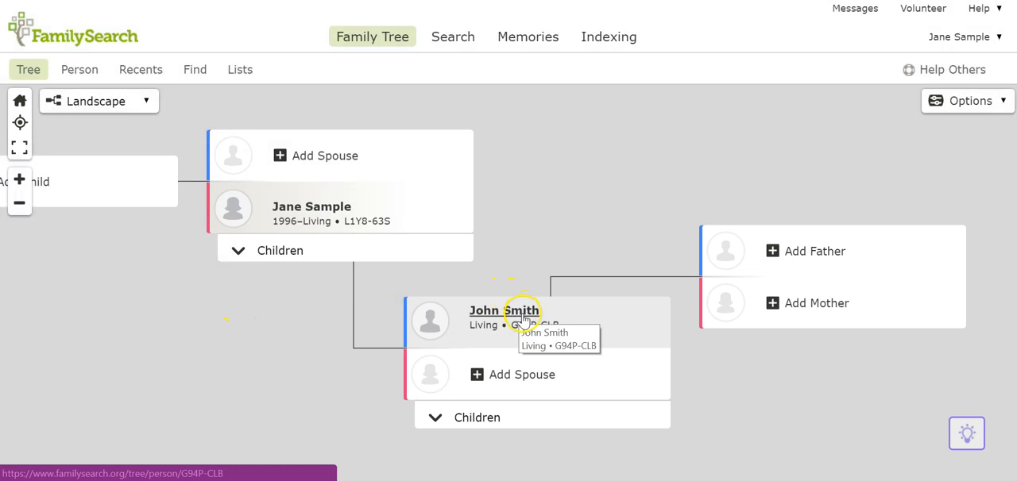
Step: Open the father's person page and review its details, sources and time line
{"action": "left_click", "coordinate": [523, 318]}
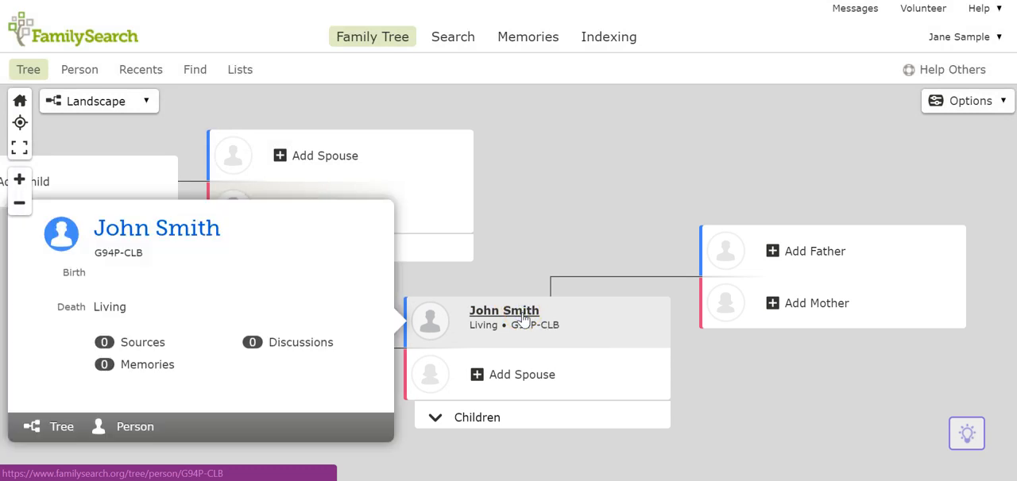
{"action": "left_click", "coordinate": [135, 427]}
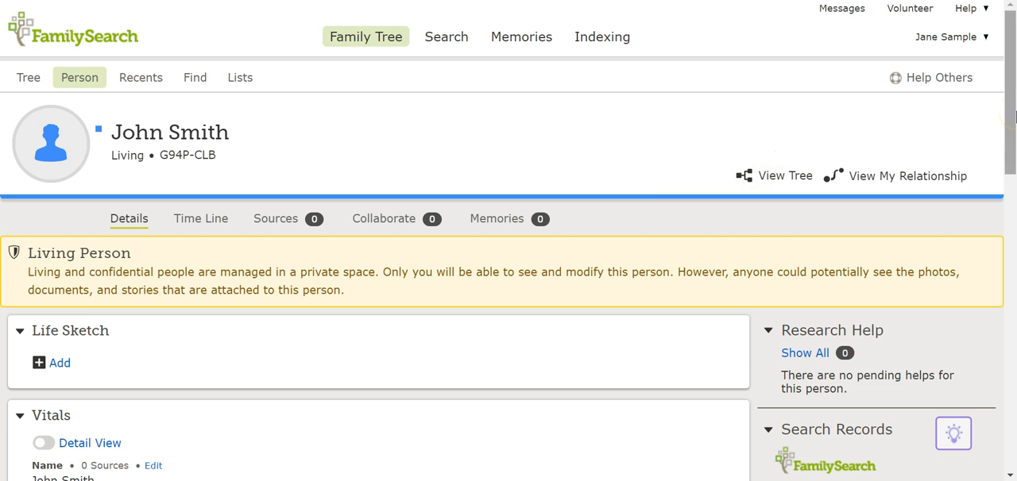
{"action": "left_click_drag", "start_coordinate": [1016, 116], "coordinate": [1014, 145]}
{"action": "left_click", "coordinate": [290, 137]}
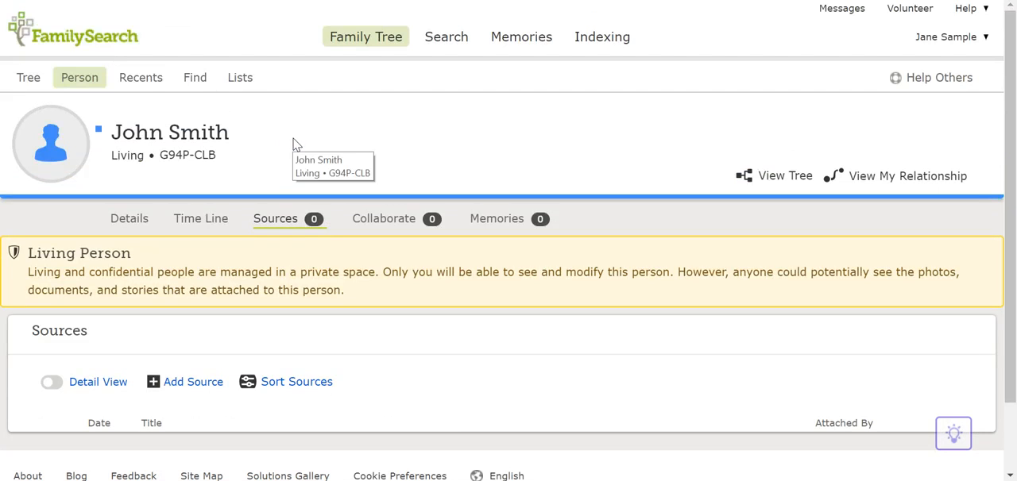
{"action": "left_click", "coordinate": [225, 220]}
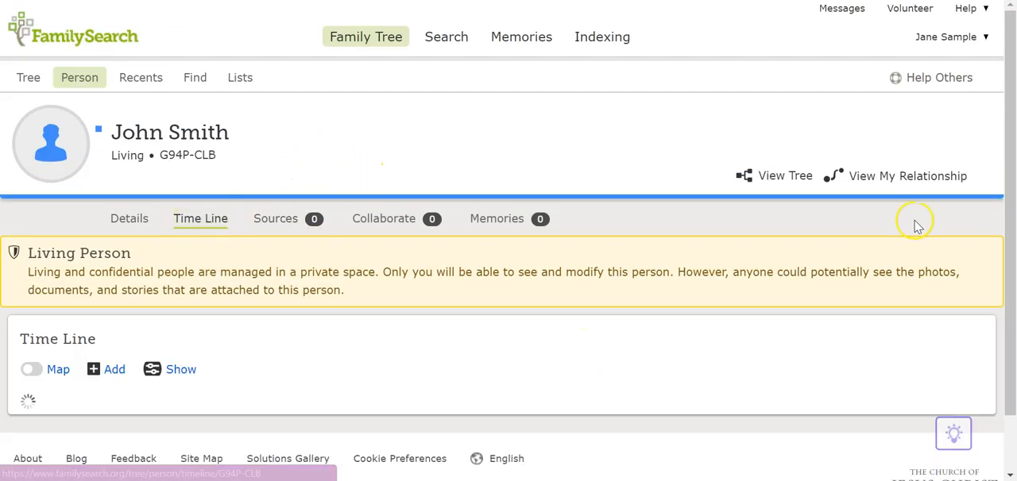
{"action": "left_click_drag", "start_coordinate": [1012, 275], "coordinate": [1008, 308]}
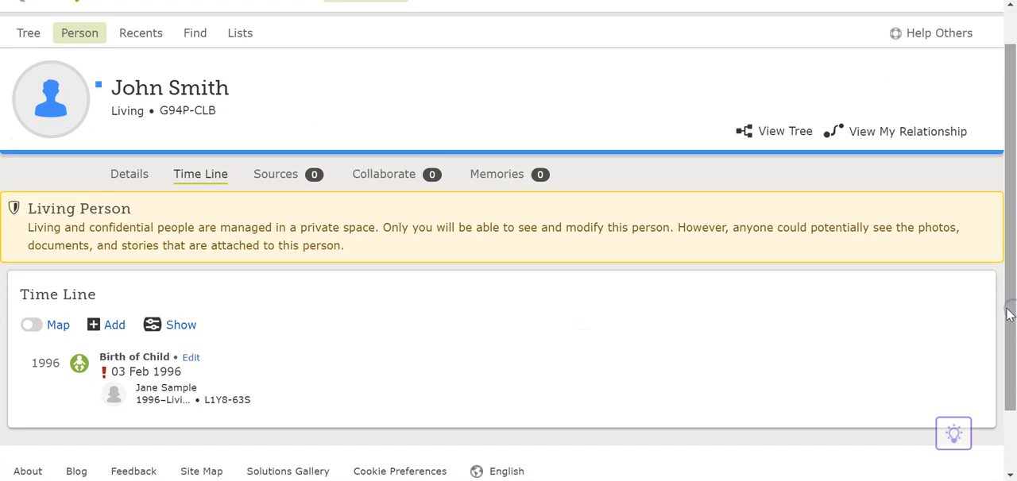
Step: View the father's relationship to the tree owner, and close the relationship view
{"action": "left_click", "coordinate": [862, 131]}
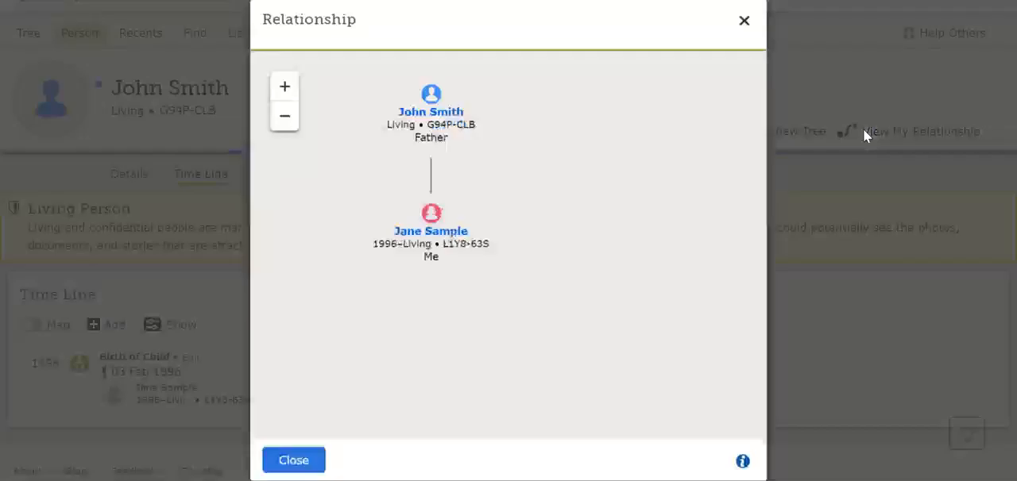
{"action": "left_click", "coordinate": [745, 21]}
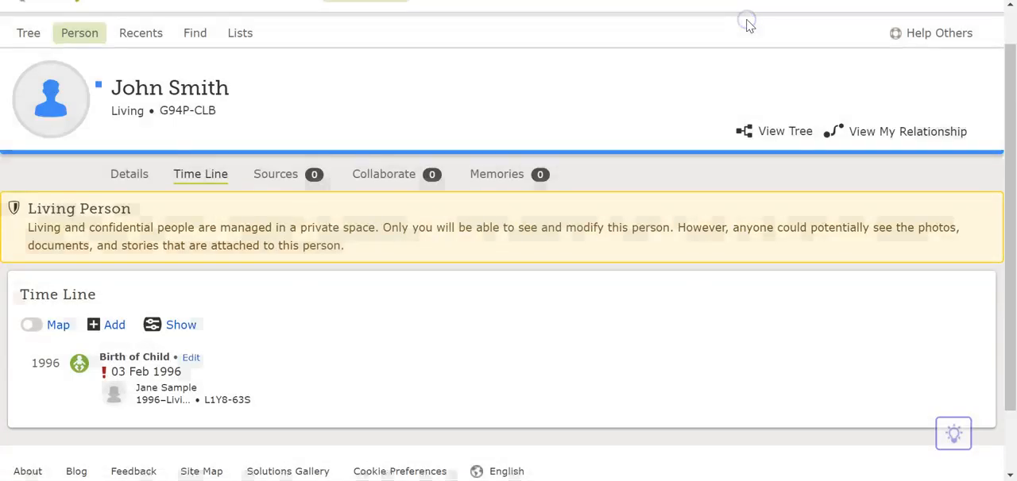
{"action": "left_click_drag", "start_coordinate": [1010, 159], "coordinate": [1012, 115]}
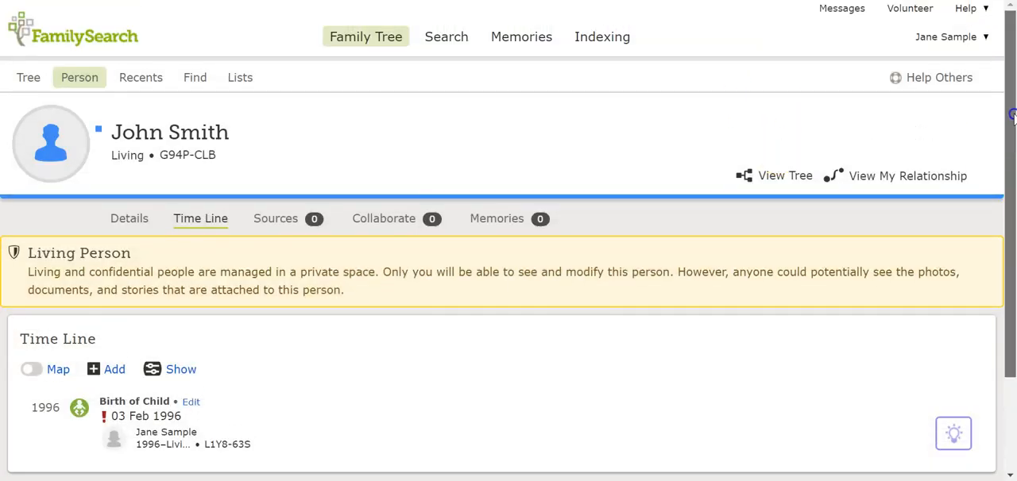
Step: Open the historical records search and enter the father's first and last names as the ancestor's name
{"action": "left_click", "coordinate": [441, 41]}
{"action": "left_click", "coordinate": [435, 43]}
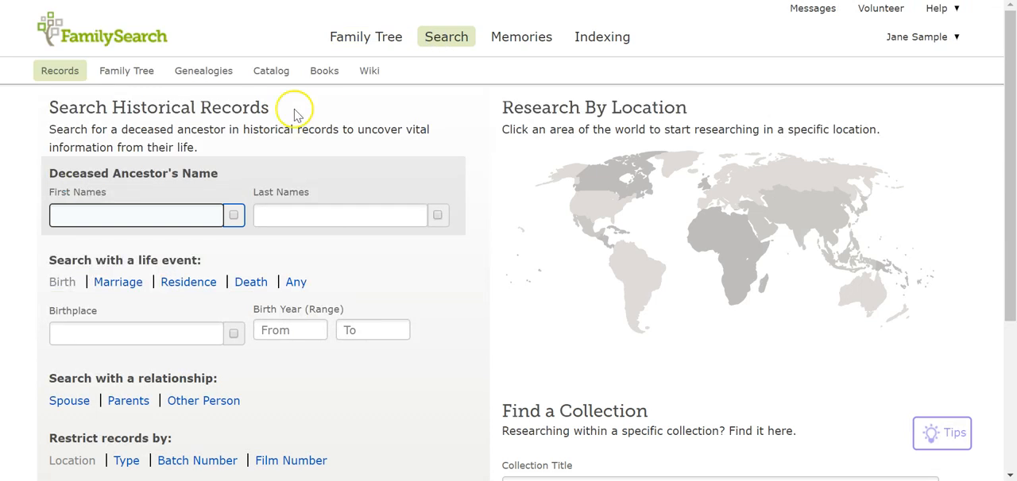
{"action": "left_click", "coordinate": [93, 216]}
{"action": "type", "text": "John"}
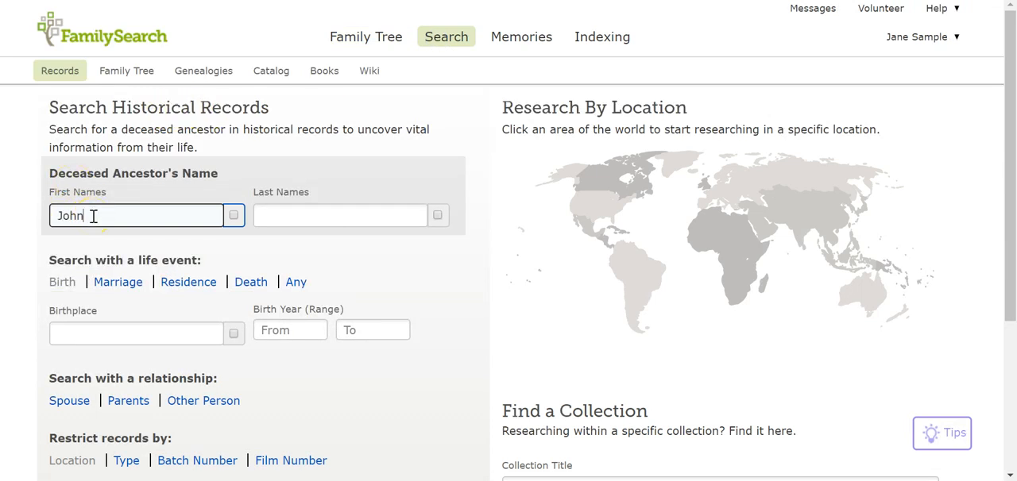
{"action": "key", "text": "Tab"}
{"action": "type", "text": "Smith"}
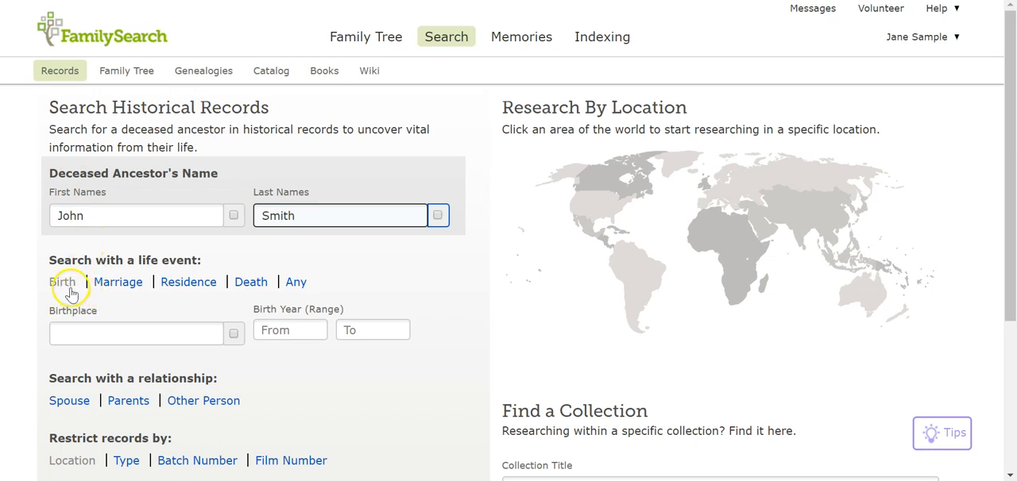
Step: Set the birth year range of the records search from 1957 to 1959
{"action": "left_click", "coordinate": [90, 327]}
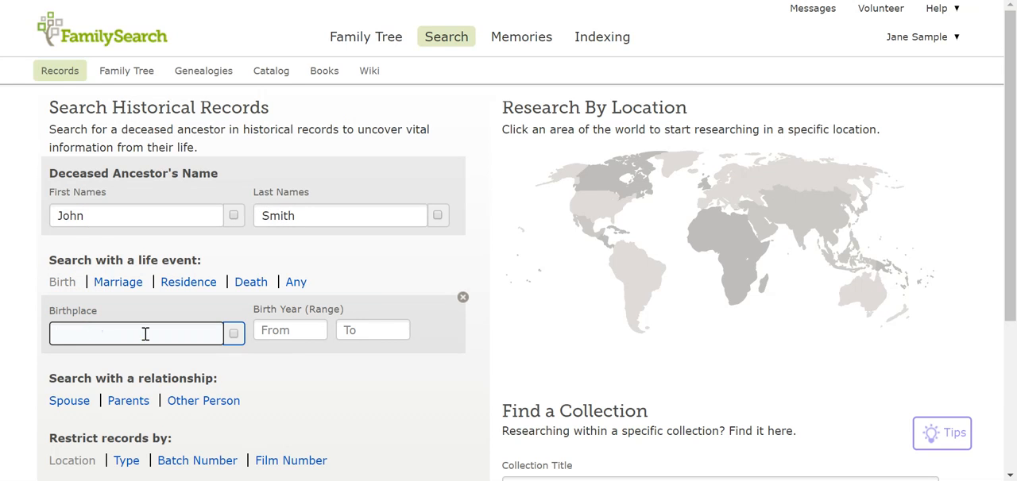
{"action": "left_click", "coordinate": [314, 333]}
{"action": "type", "text": "1957"}
{"action": "left_click", "coordinate": [398, 330]}
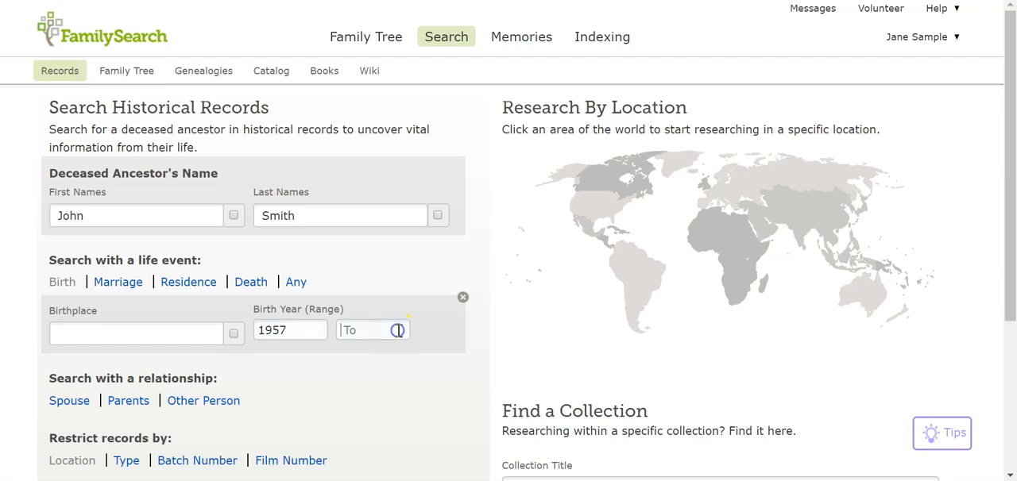
{"action": "type", "text": "1959"}
Step: Restrict the records to the country United States and run the search
{"action": "left_click_drag", "start_coordinate": [1006, 246], "coordinate": [1001, 334]}
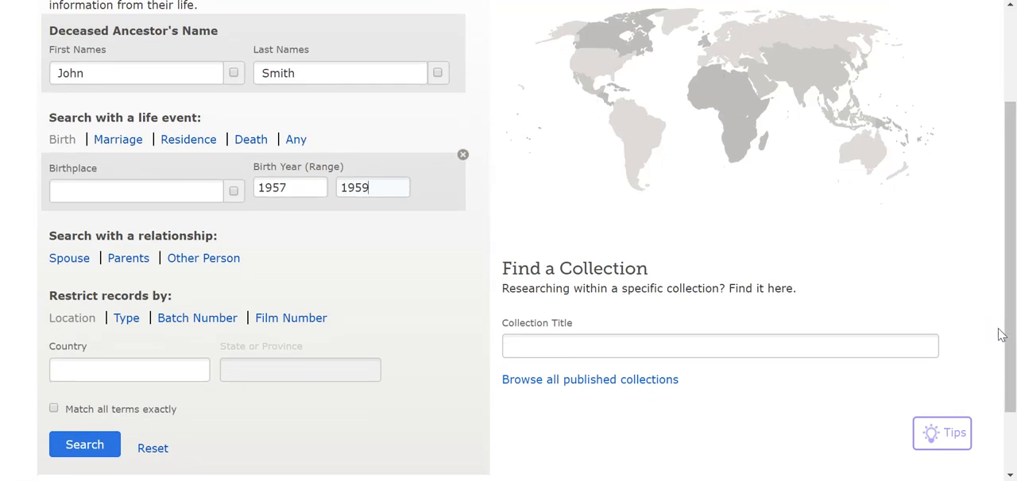
{"action": "left_click_drag", "start_coordinate": [1001, 334], "coordinate": [1001, 375]}
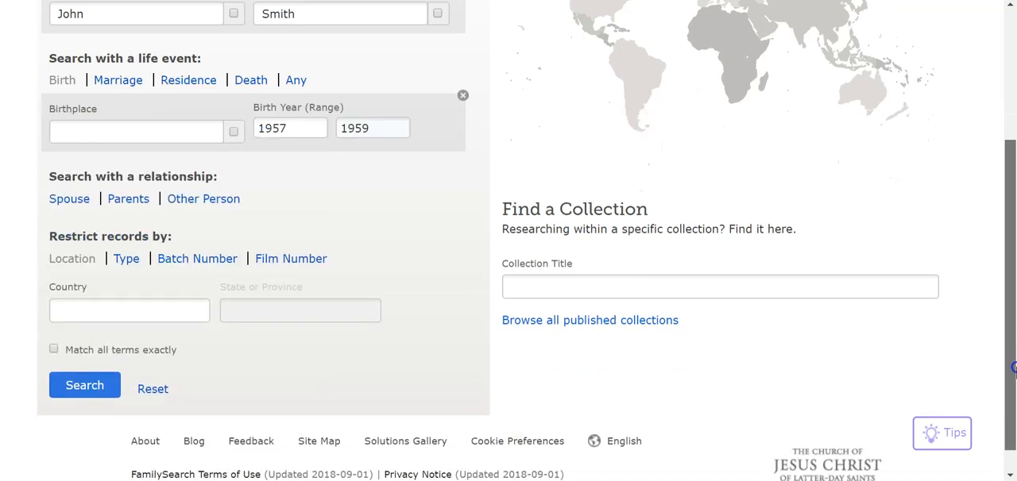
{"action": "left_click", "coordinate": [136, 312]}
{"action": "type", "text": "united"}
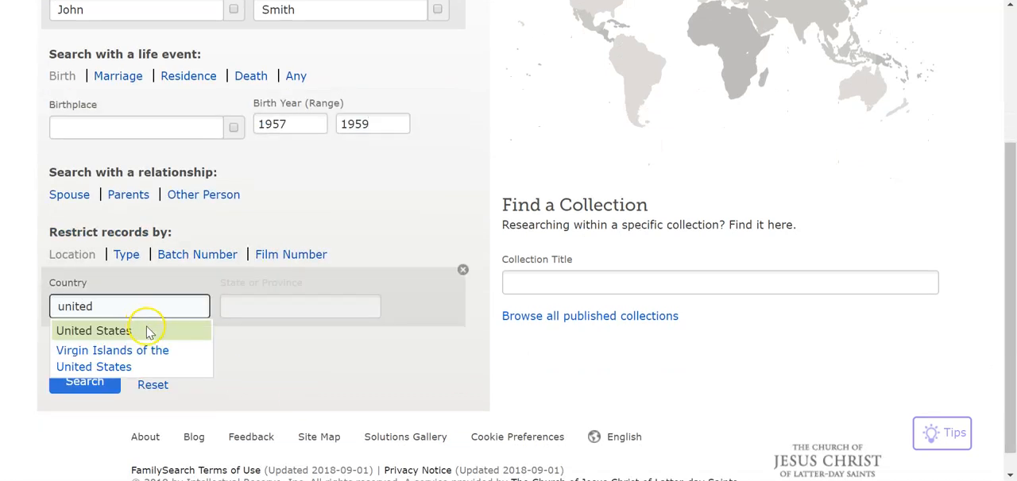
{"action": "left_click", "coordinate": [148, 331]}
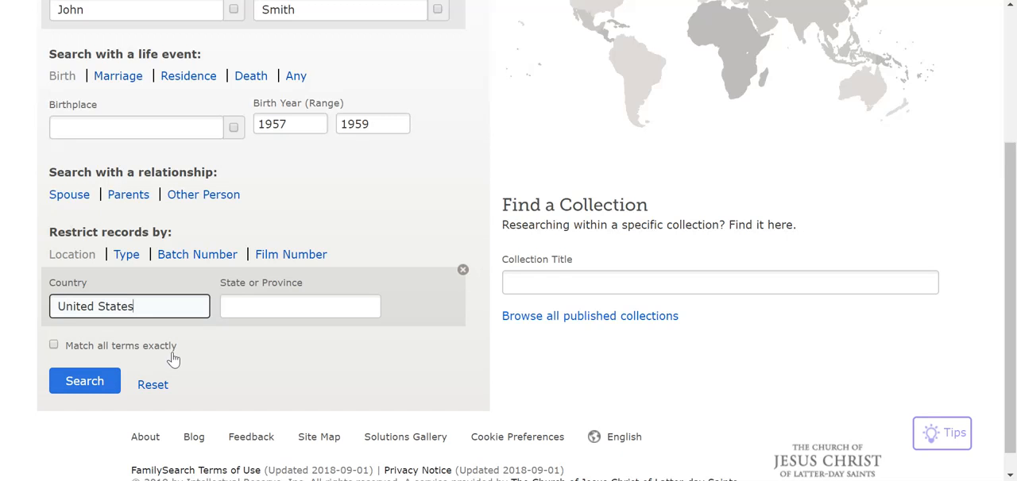
{"action": "left_click", "coordinate": [109, 380]}
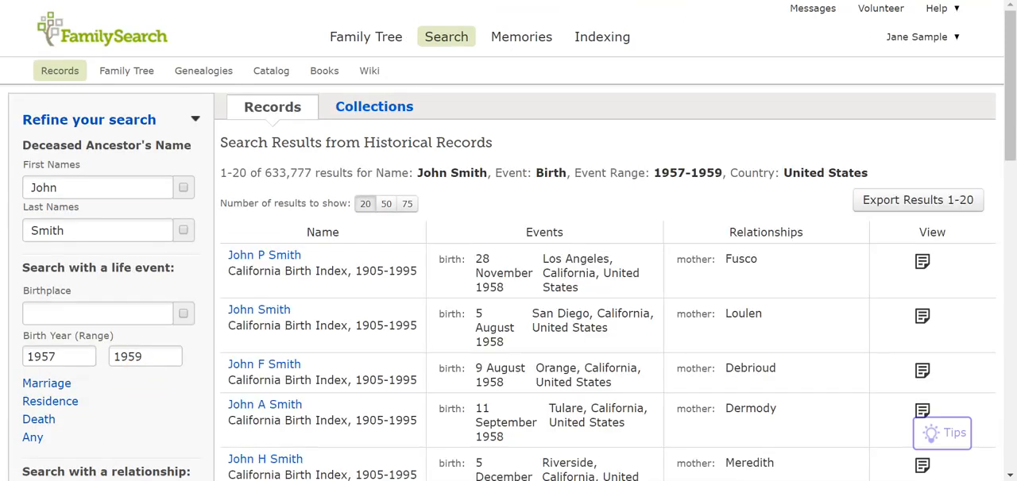
Step: Open the first California Birth Index record in the search results and start reviewing it for attachment to the family tree
{"action": "left_click_drag", "start_coordinate": [1009, 151], "coordinate": [1015, 161]}
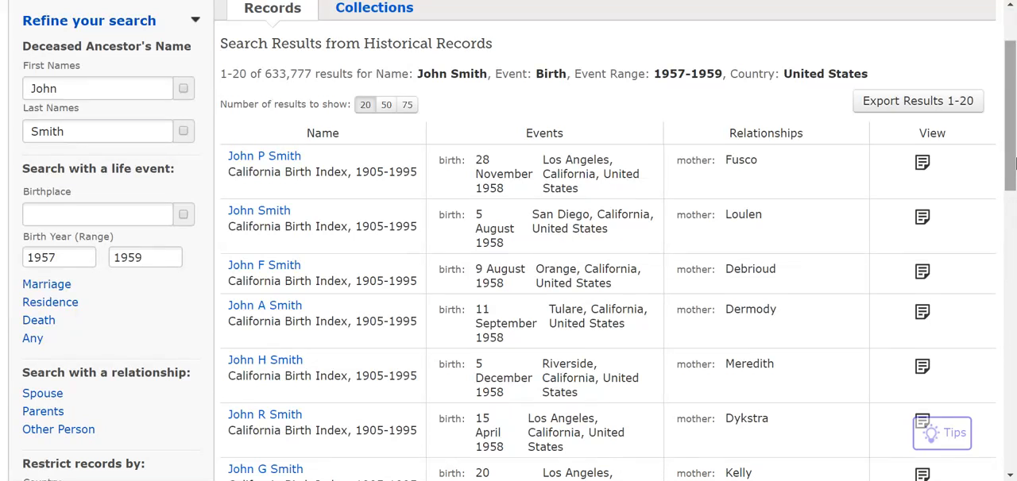
{"action": "left_click", "coordinate": [922, 167]}
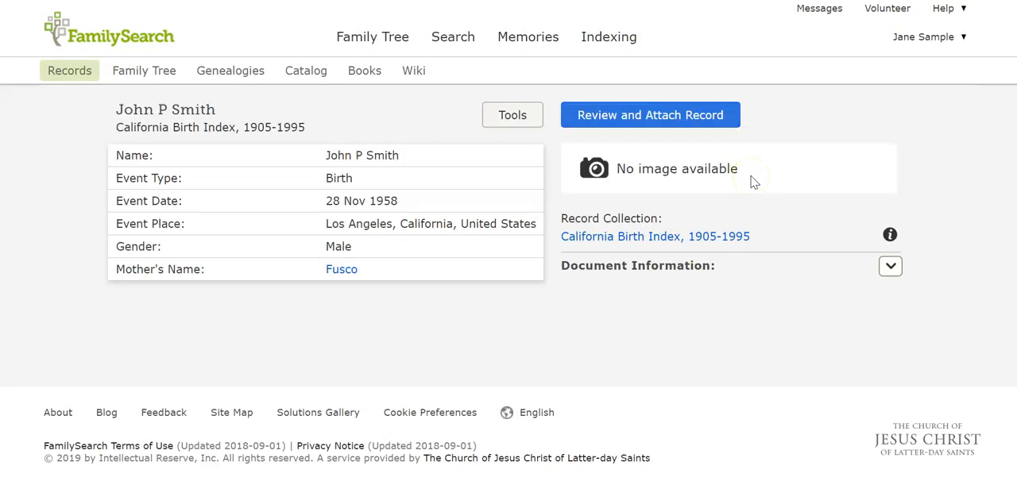
{"action": "left_click", "coordinate": [660, 115]}
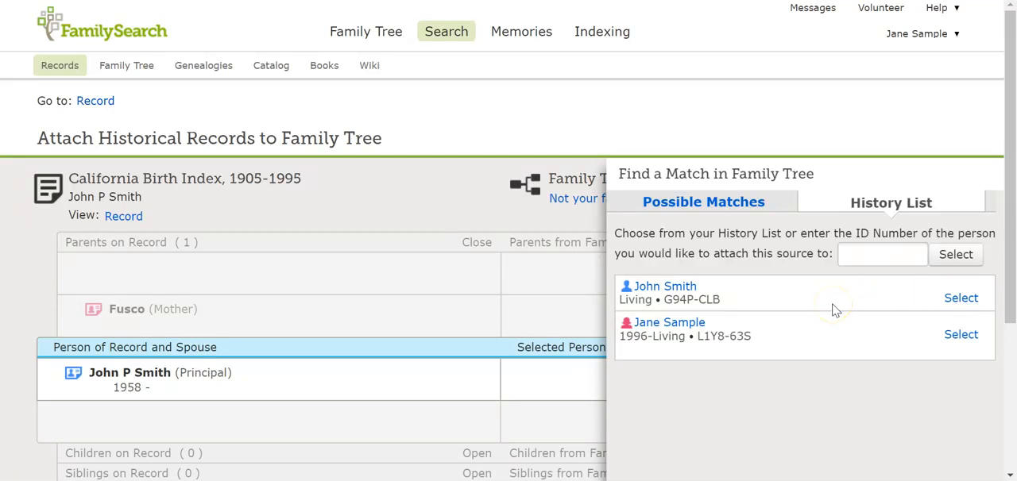
Step: Select the father from the history list as the match and compare his details with those on the birth record
{"action": "left_click", "coordinate": [852, 255]}
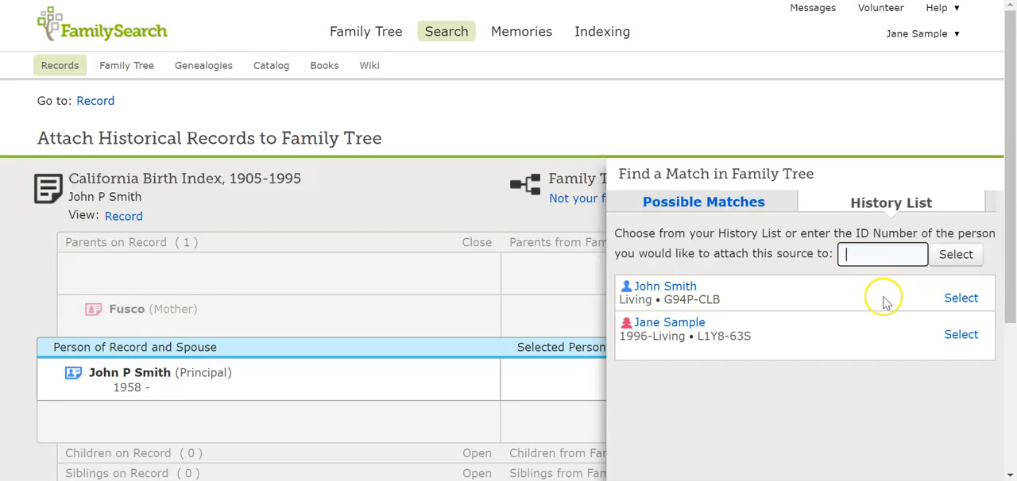
{"action": "left_click", "coordinate": [962, 298]}
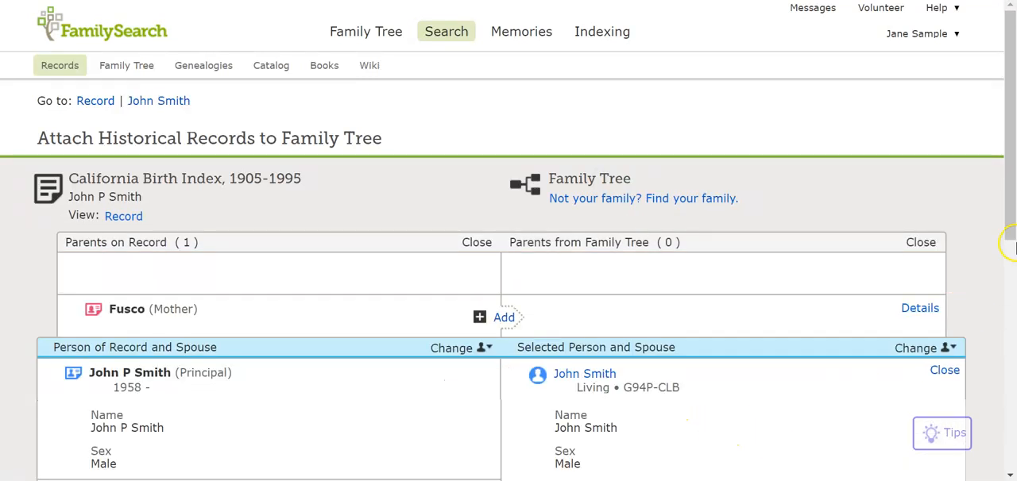
{"action": "scroll", "coordinate": [712, 352], "scroll_direction": "down", "scroll_amount": 2}
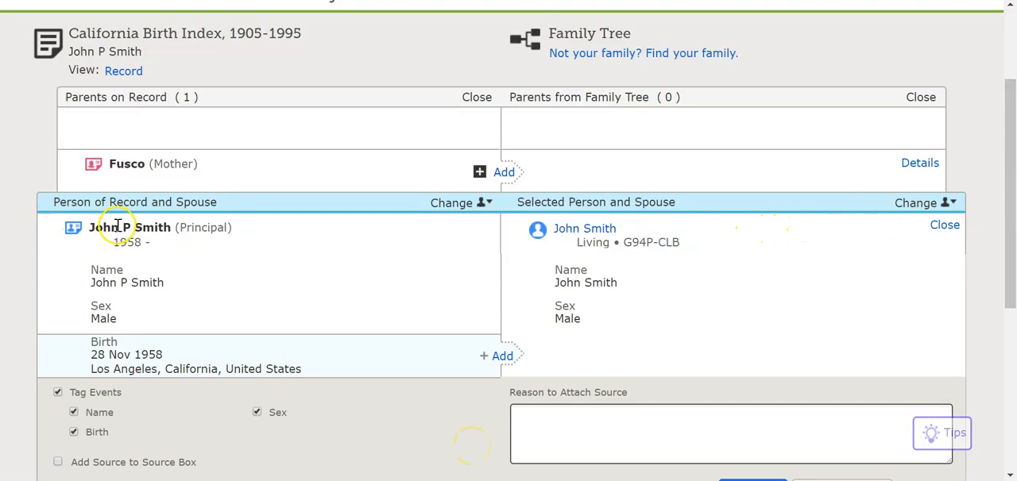
{"action": "left_click_drag", "start_coordinate": [1006, 219], "coordinate": [985, 135]}
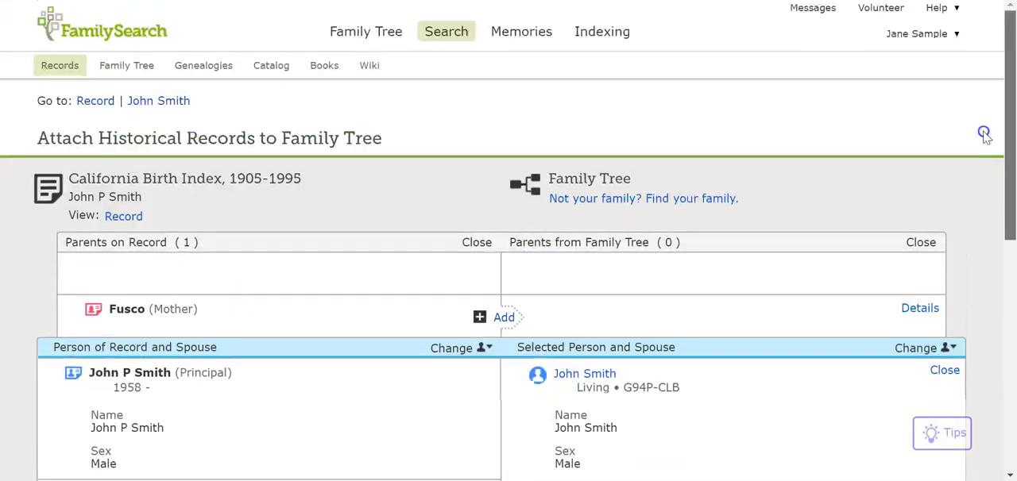
Step: Return to the family tree, reopen the father's person page and review his vitals and other details
{"action": "mouse_move", "coordinate": [449, 36]}
{"action": "left_click", "coordinate": [382, 30]}
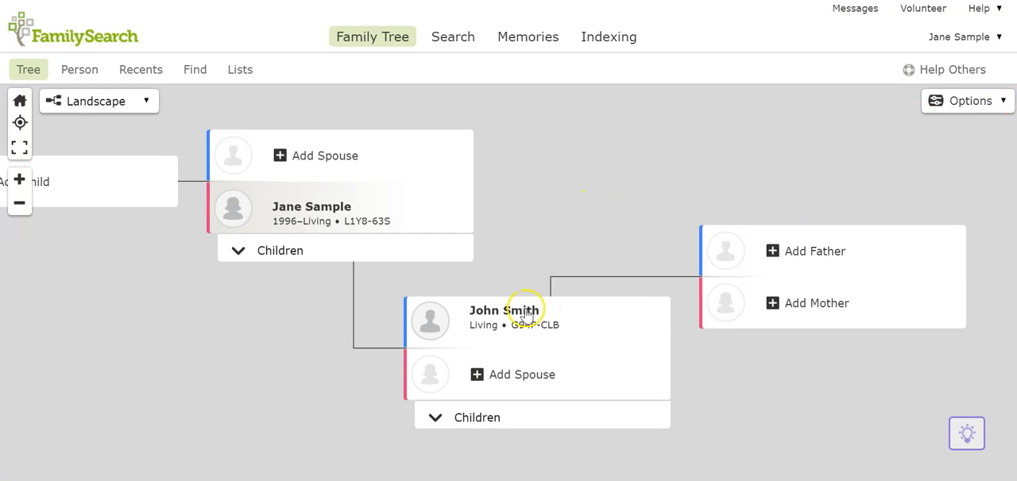
{"action": "left_click", "coordinate": [485, 311]}
{"action": "left_click", "coordinate": [121, 428]}
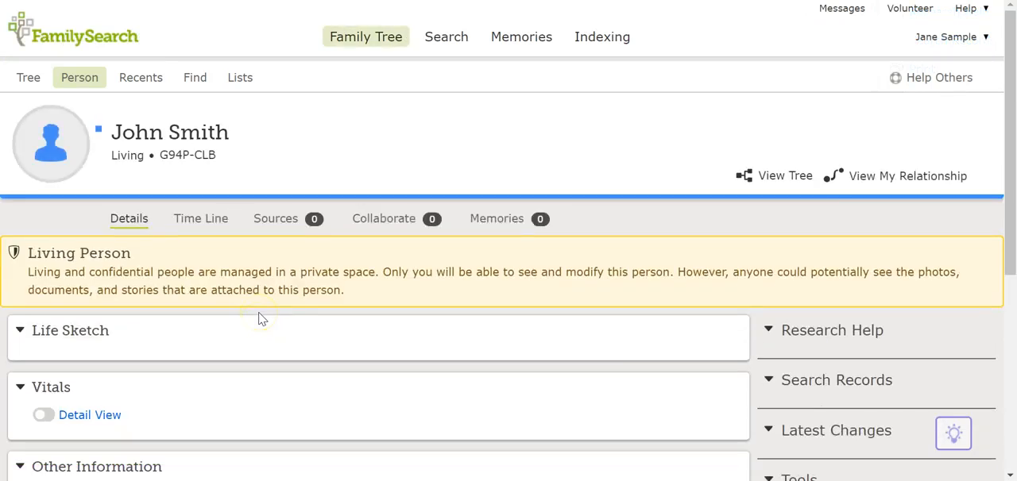
{"action": "scroll", "coordinate": [260, 320], "scroll_direction": "down", "scroll_amount": 1}
{"action": "scroll", "coordinate": [259, 320], "scroll_direction": "down", "scroll_amount": 5}
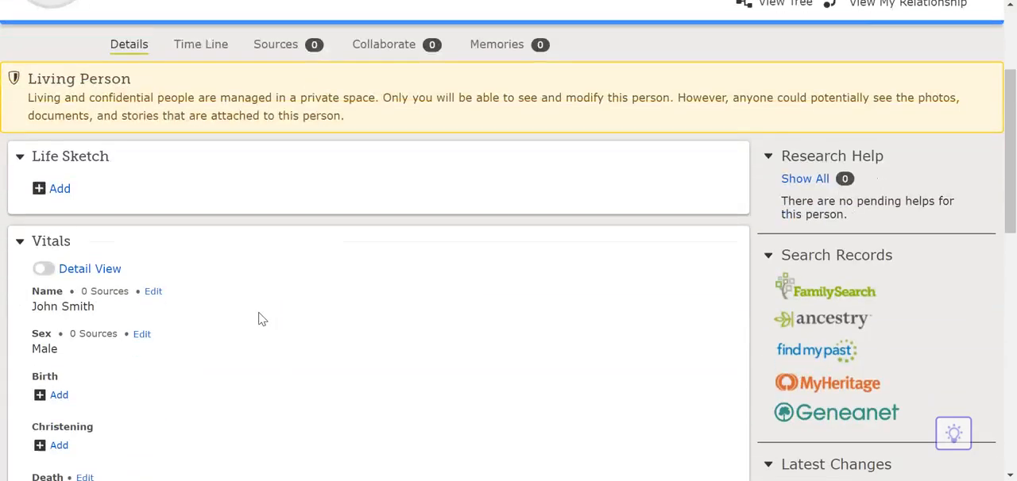
{"action": "scroll", "coordinate": [260, 320], "scroll_direction": "down", "scroll_amount": 4}
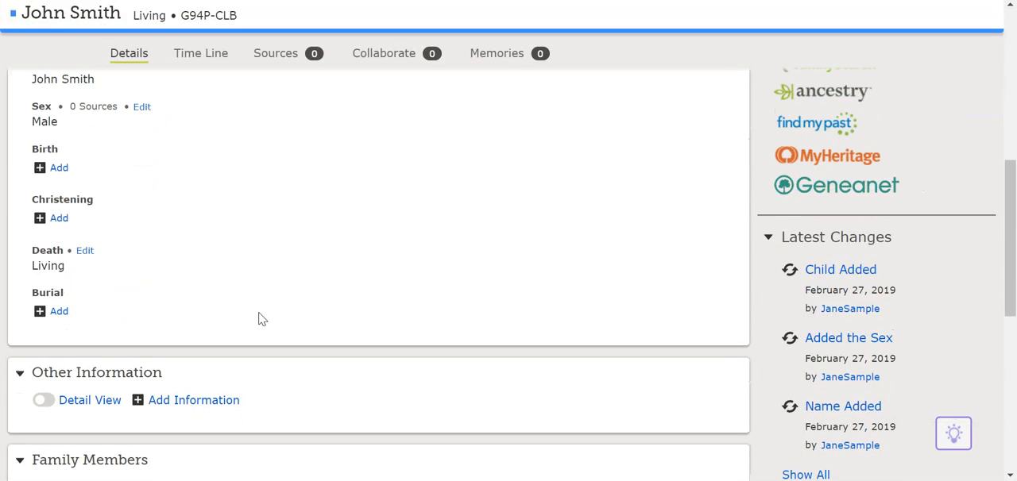